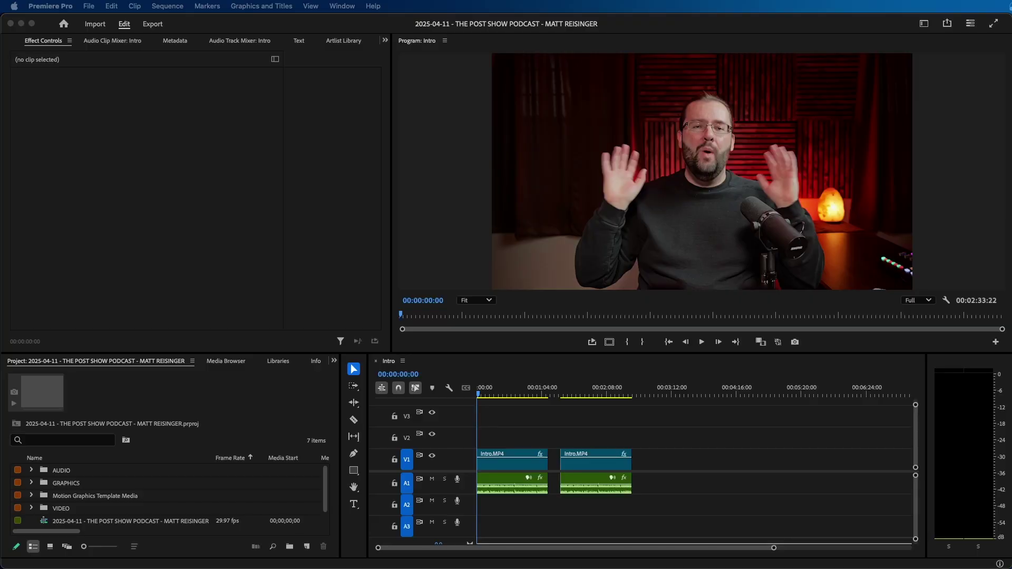
Play the Intro sequence, then normalize the second Intro clip's max peak for a 3.7 dB gain rise.
left_click(744, 475)
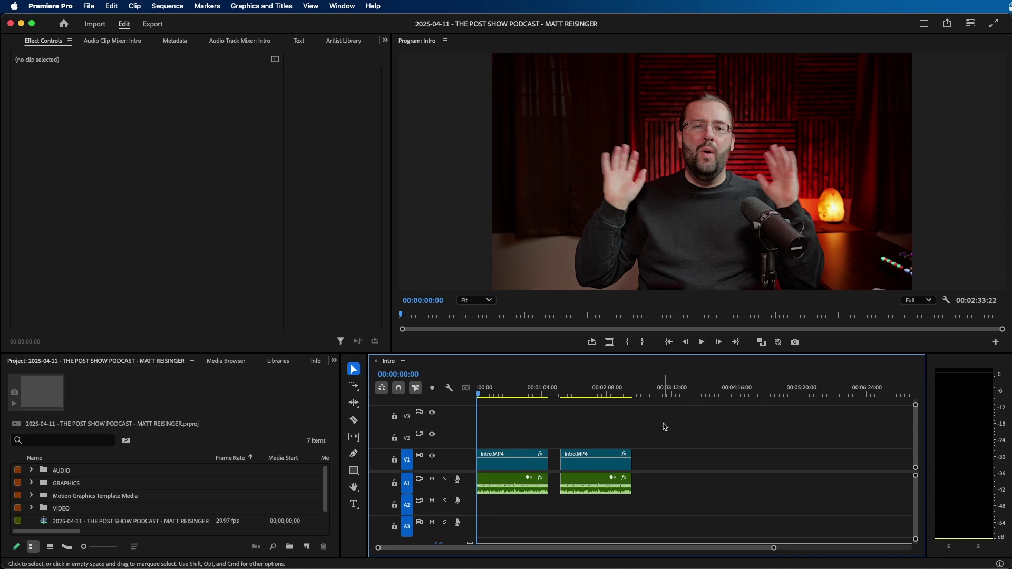
key("space")
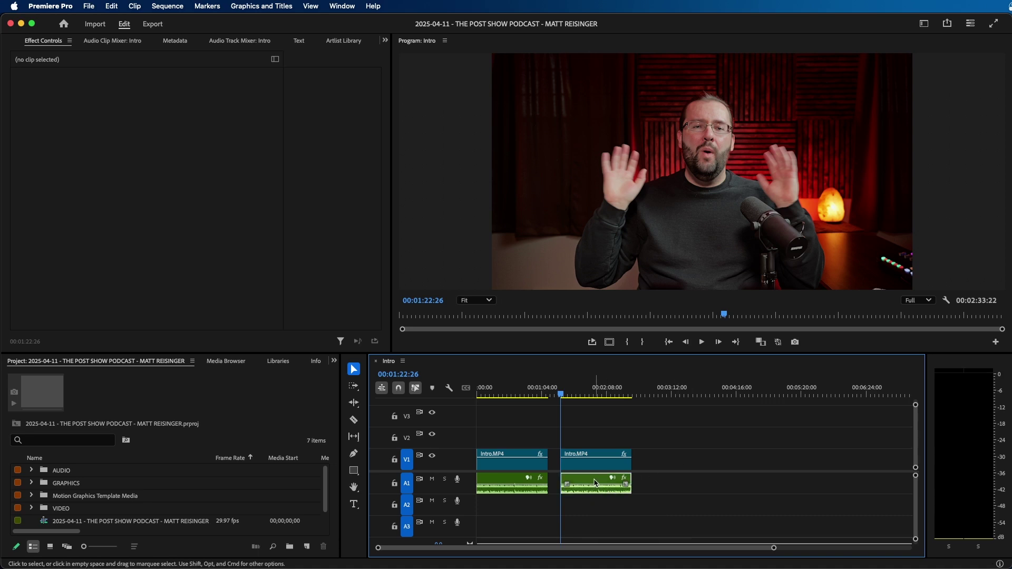
key("g")
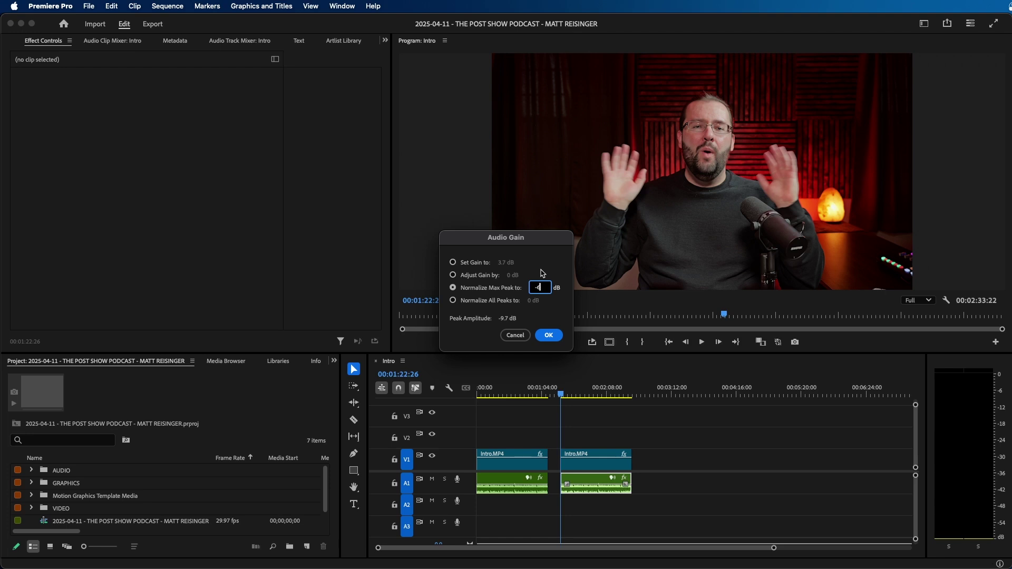
left_click(548, 335)
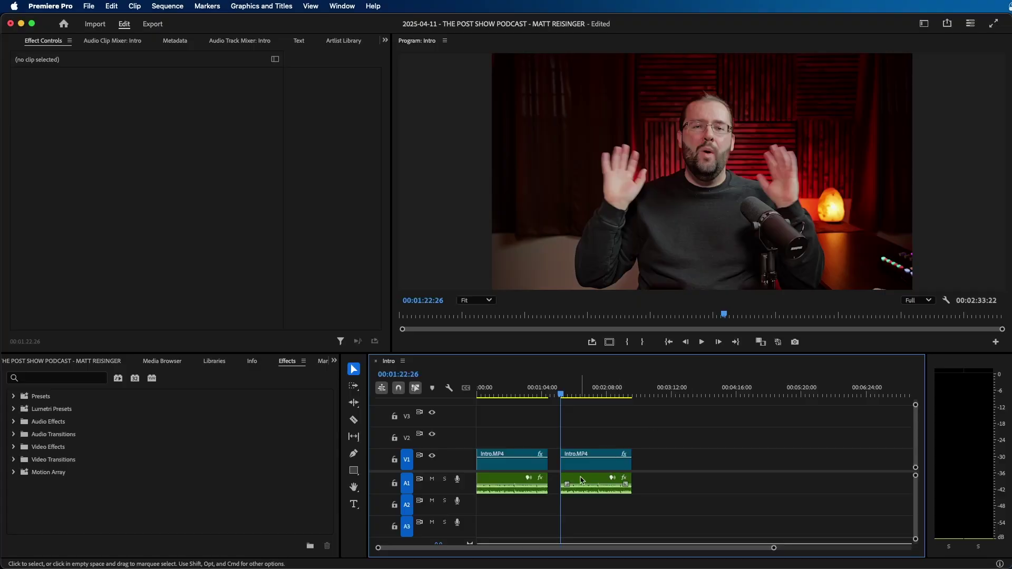
Search Effects for 'parametri', apply Parametric Equalizer to the A1 clip, and open its editor.
mouse_move(583, 481)
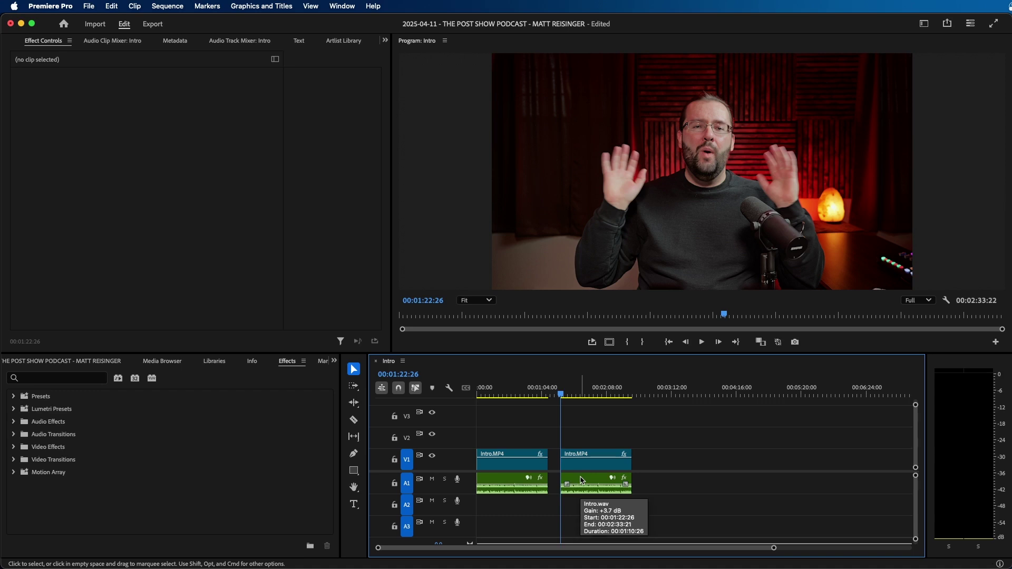
left_click(68, 381)
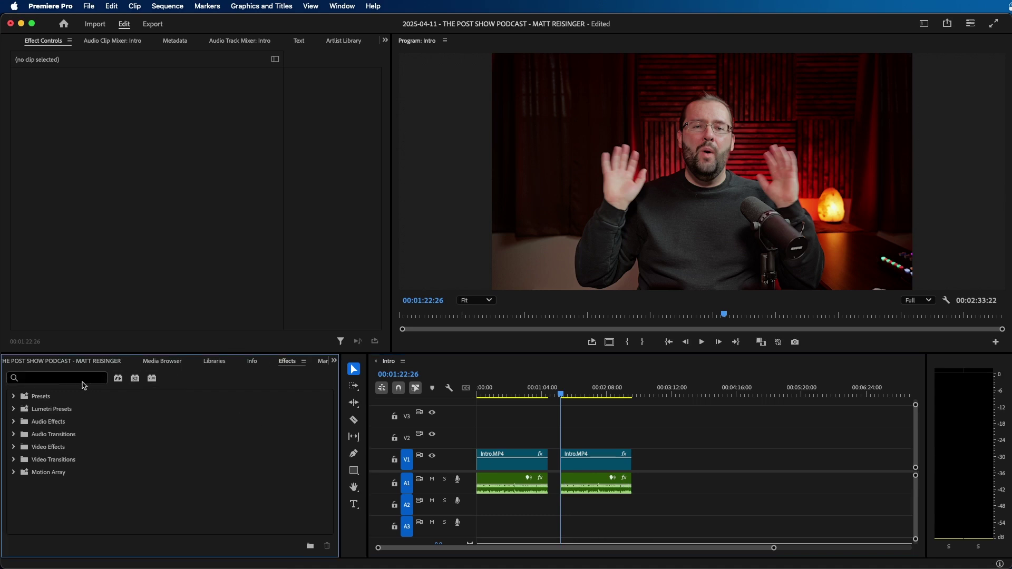
type("para")
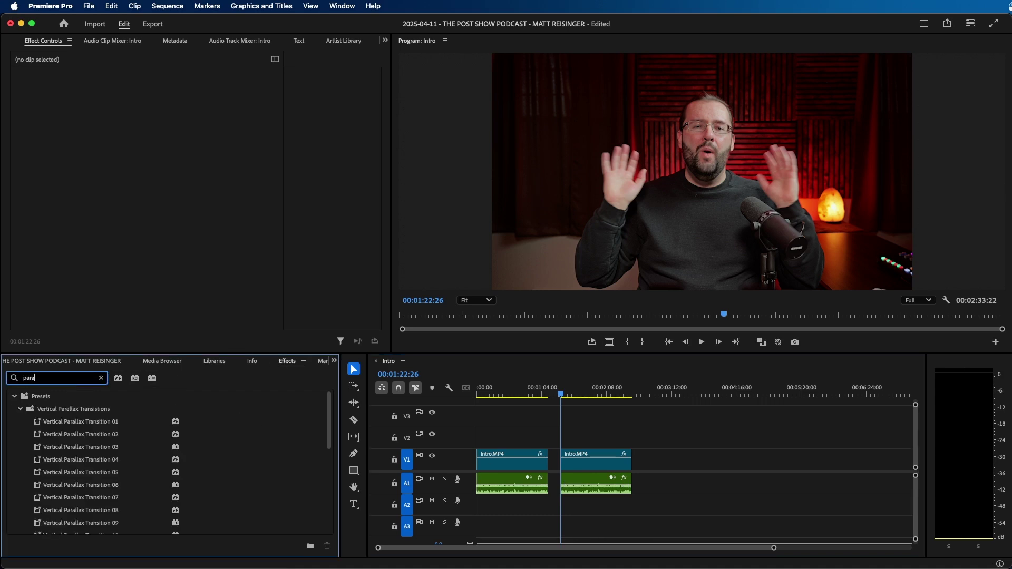
type("metri")
left_click_drag(68, 447, 597, 490)
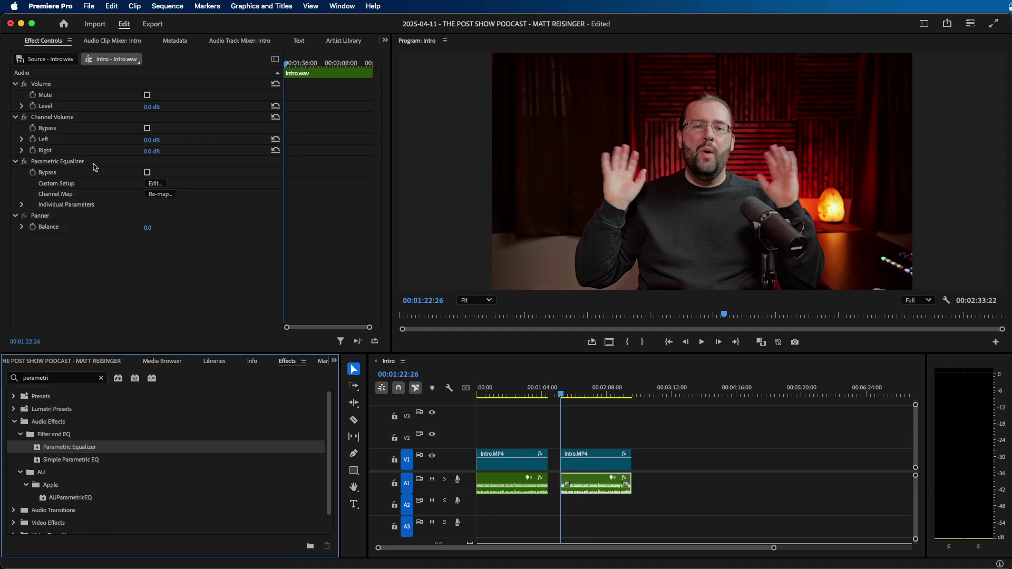
left_click(155, 183)
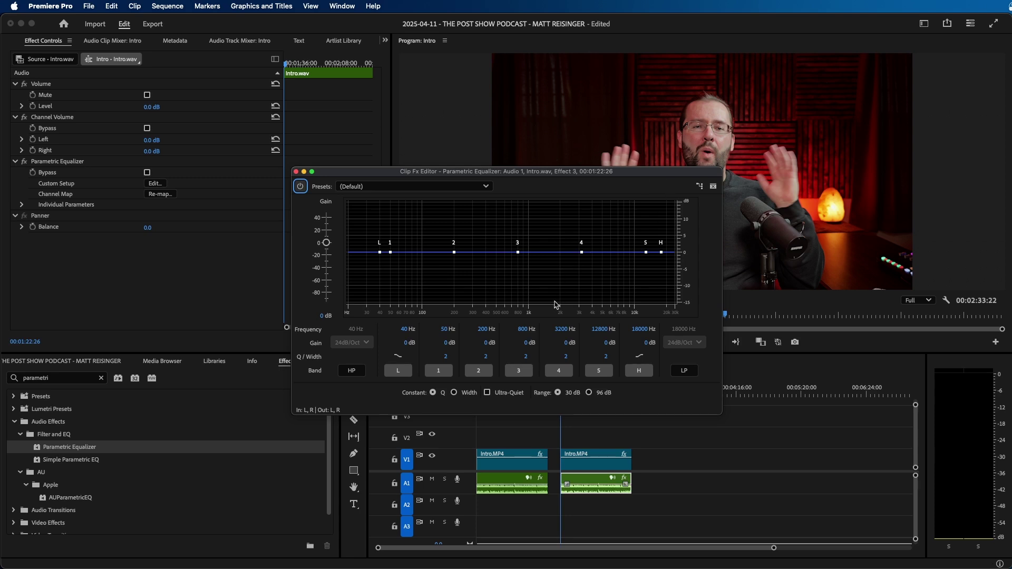
Load the Vocal Enhancer EQ preset, lower the high band to about 10 dB, and close the editor.
left_click(407, 189)
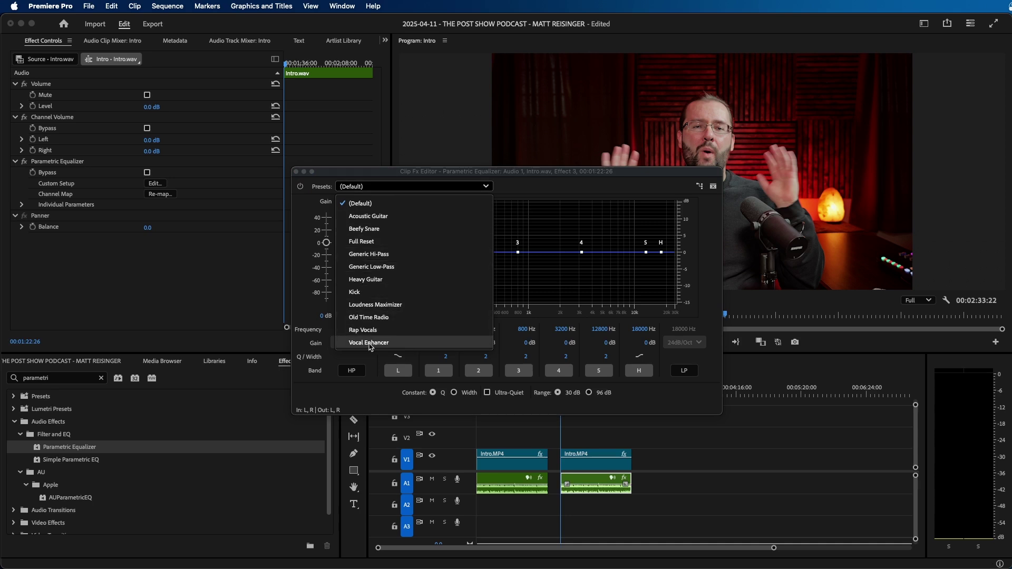
left_click(399, 348)
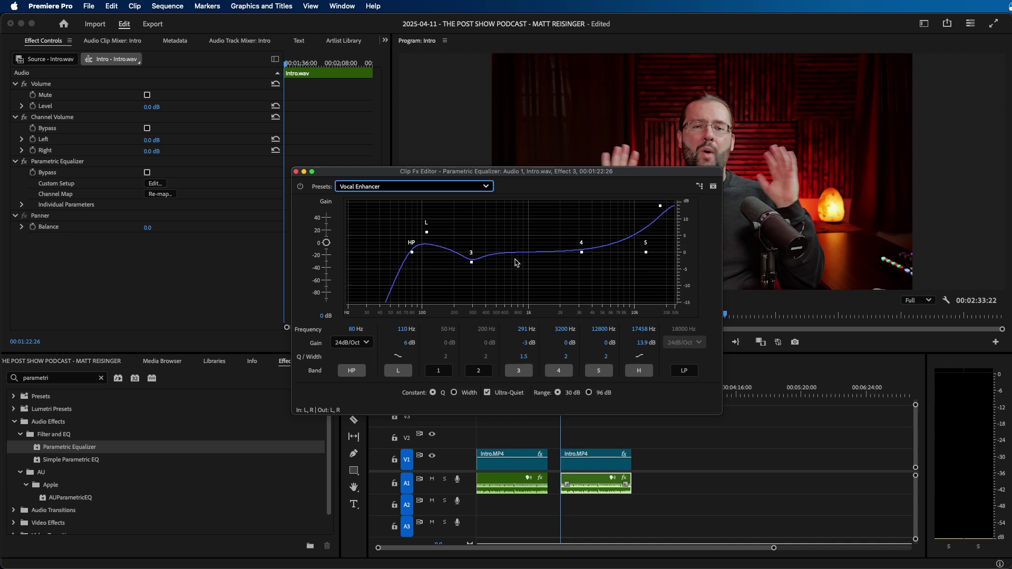
left_click_drag(660, 207, 656, 220)
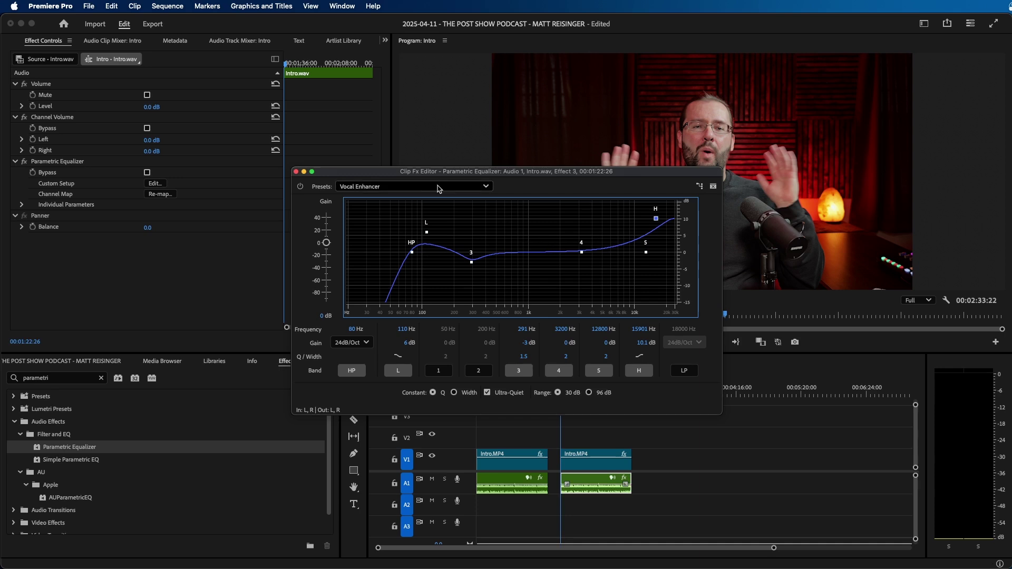
left_click(296, 172)
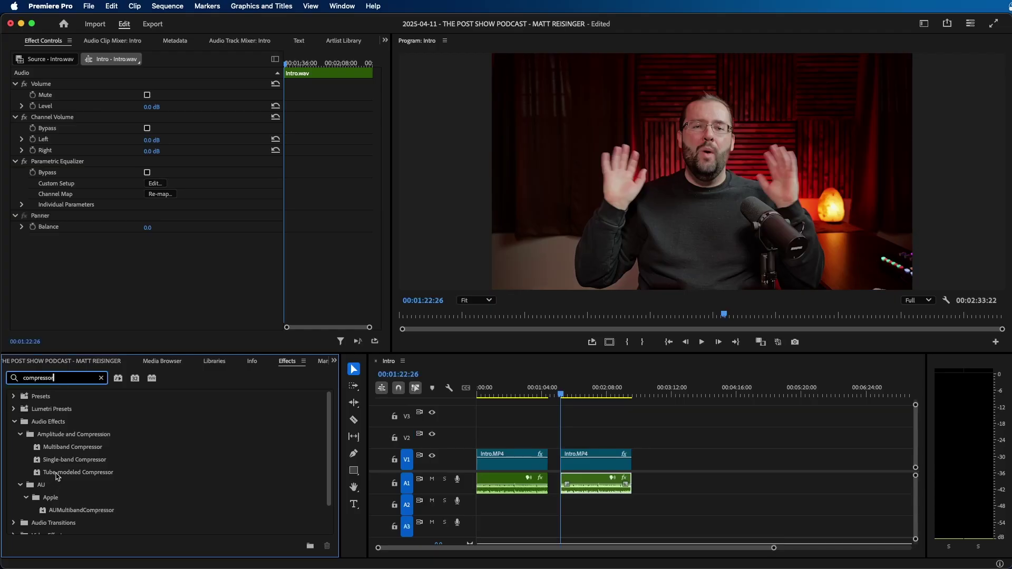
Drag Tube-modeled Compressor onto the A1 Intro clip and open its Custom Setup editor.
left_click(58, 473)
left_click_drag(58, 477, 600, 481)
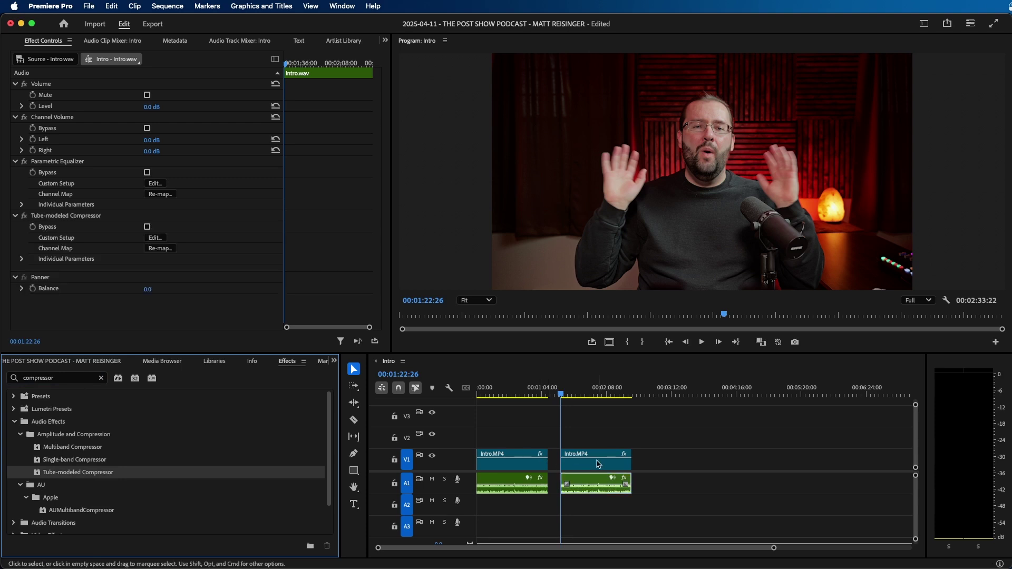
left_click(155, 238)
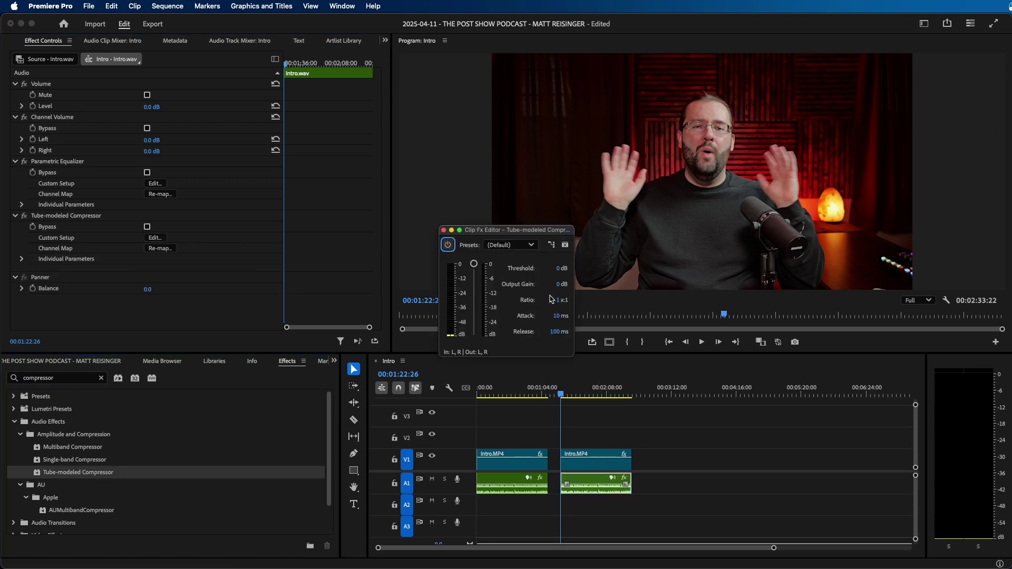
Set the compressor's ratio to 4:1, leaving the threshold at 0 dB for now.
left_click(559, 270)
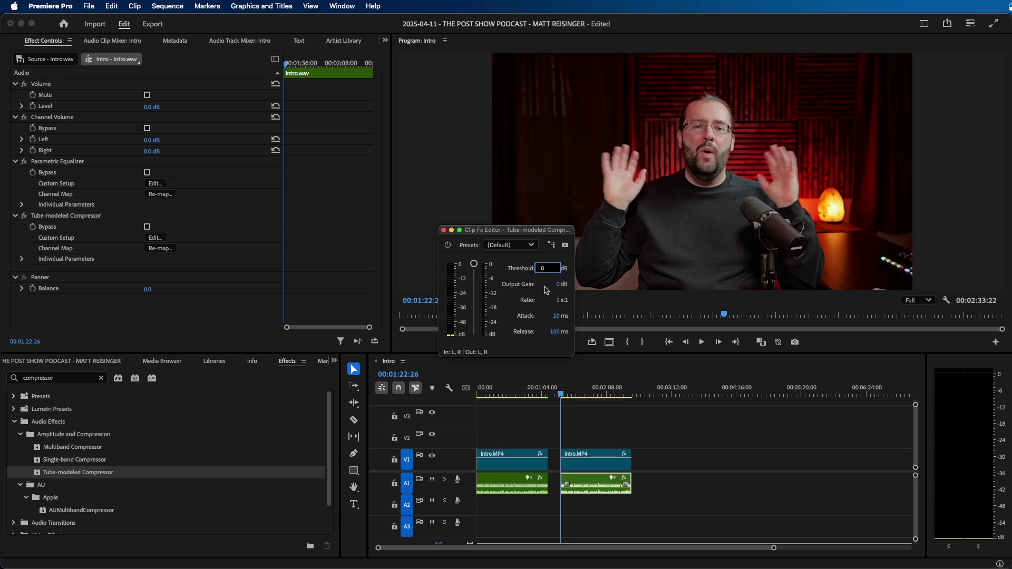
key("Return")
left_click(559, 300)
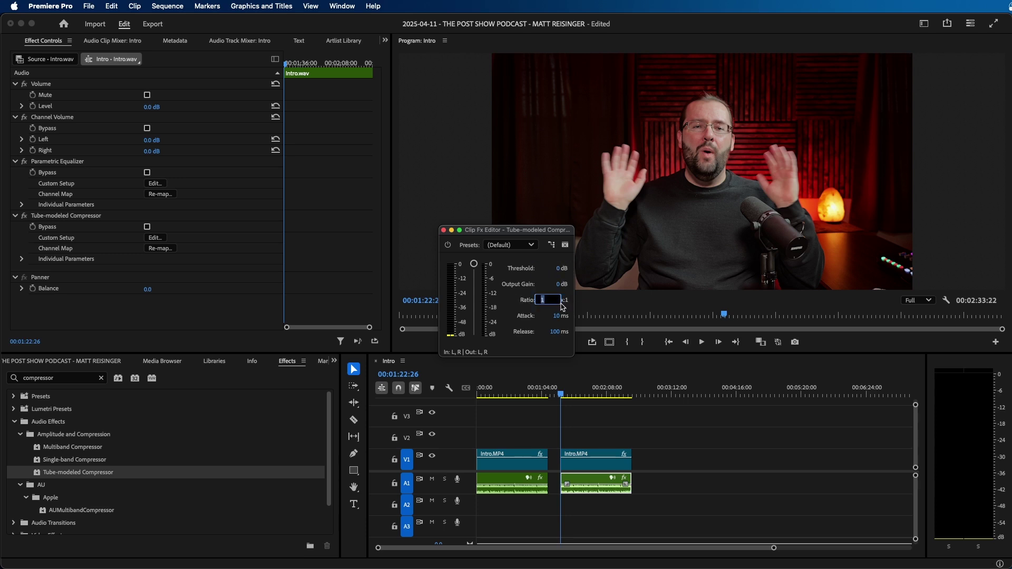
type("4")
key("Return")
Lower the compressor threshold to -24 dB while listening to playback.
key("space")
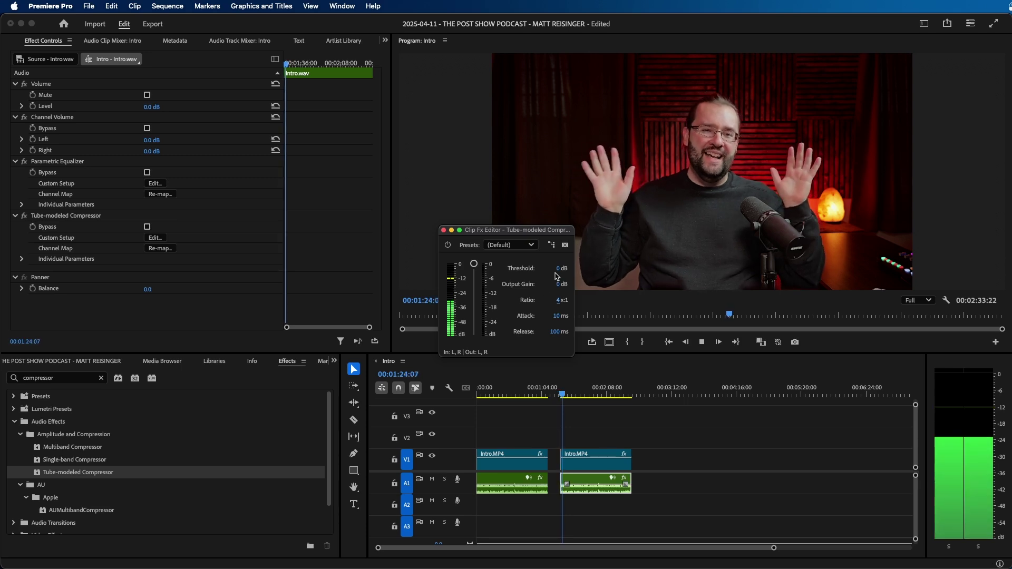
left_click_drag(562, 268, 450, 287)
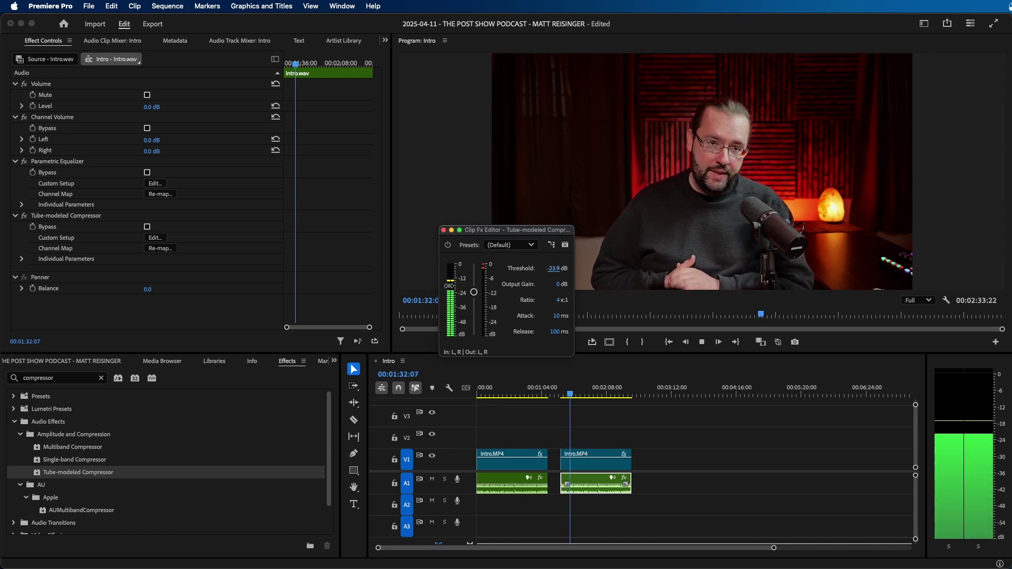
key("space")
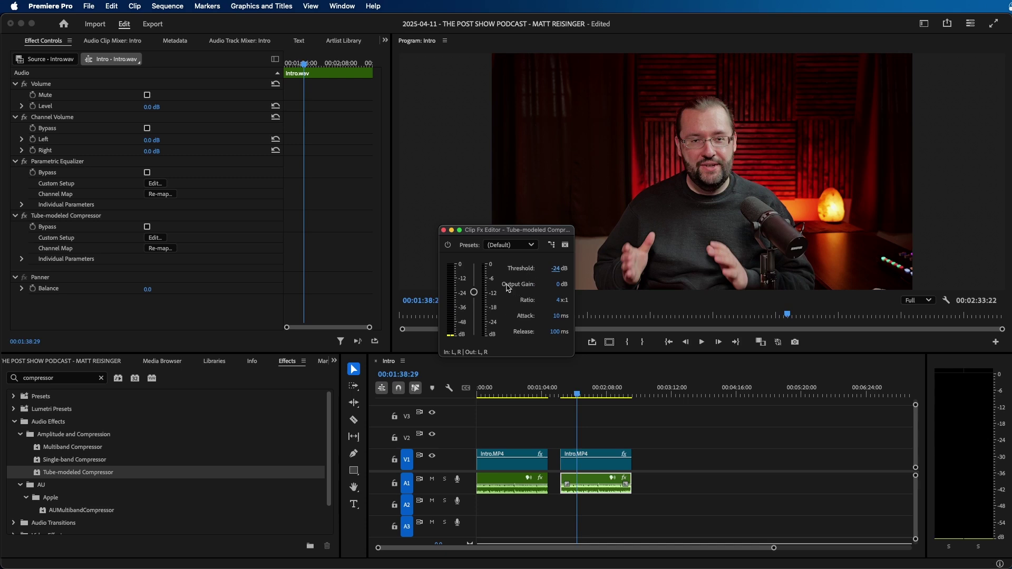
Set the compressor's output gain to 12 dB and play back to check the result.
left_click(554, 286)
key("Return")
key("space")
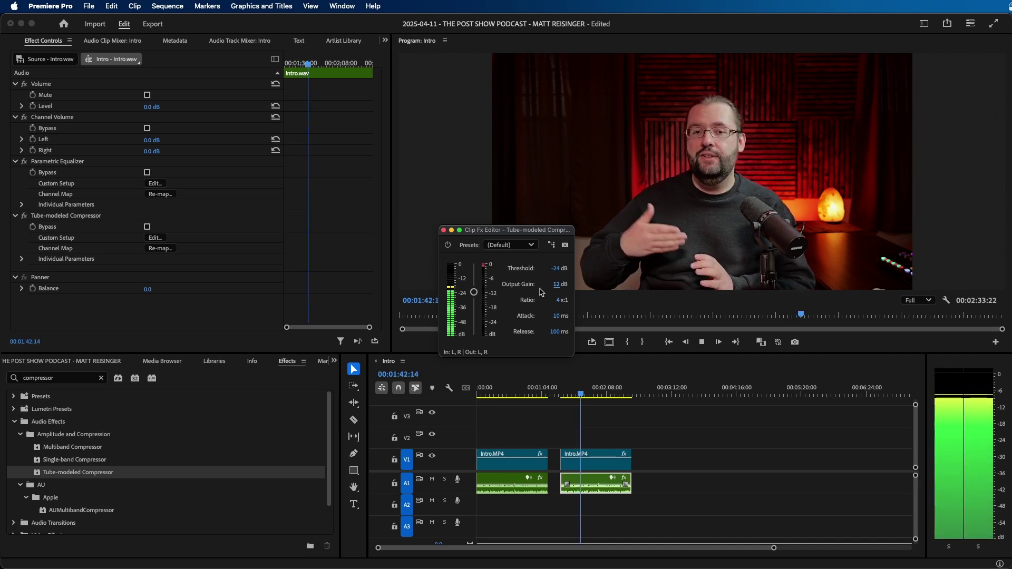
key("space")
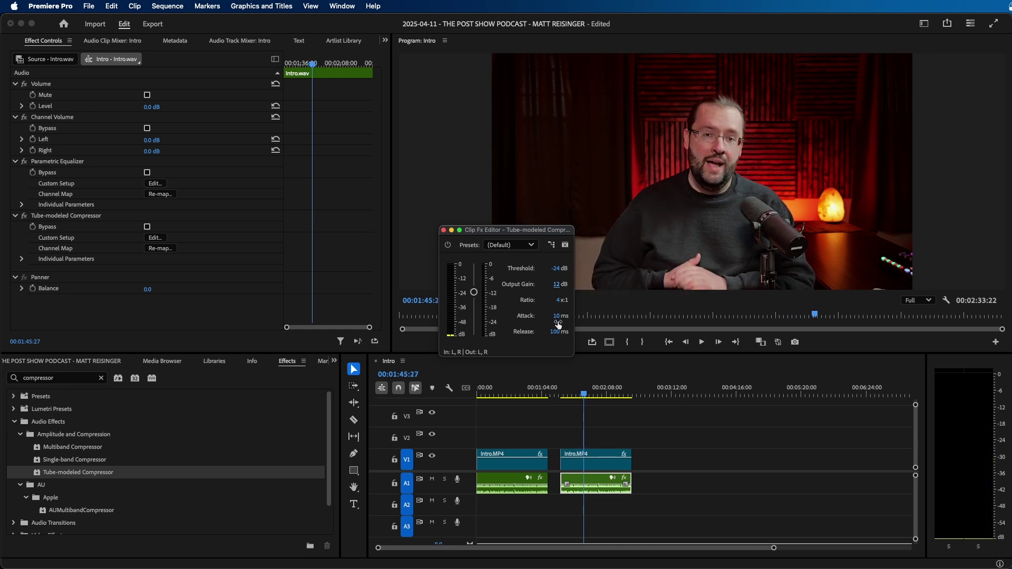
left_click(505, 393)
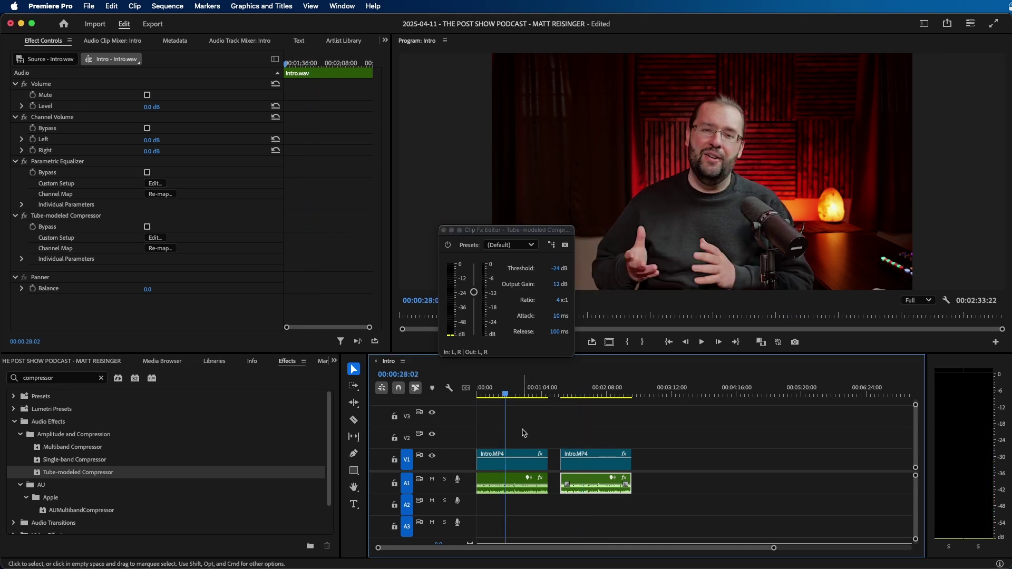
key("space")
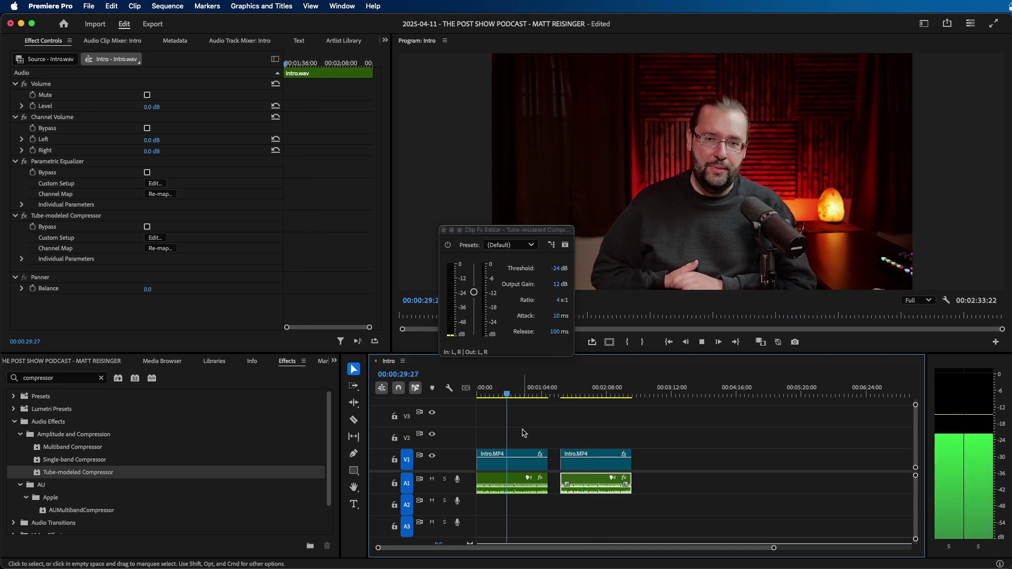
left_click(588, 393)
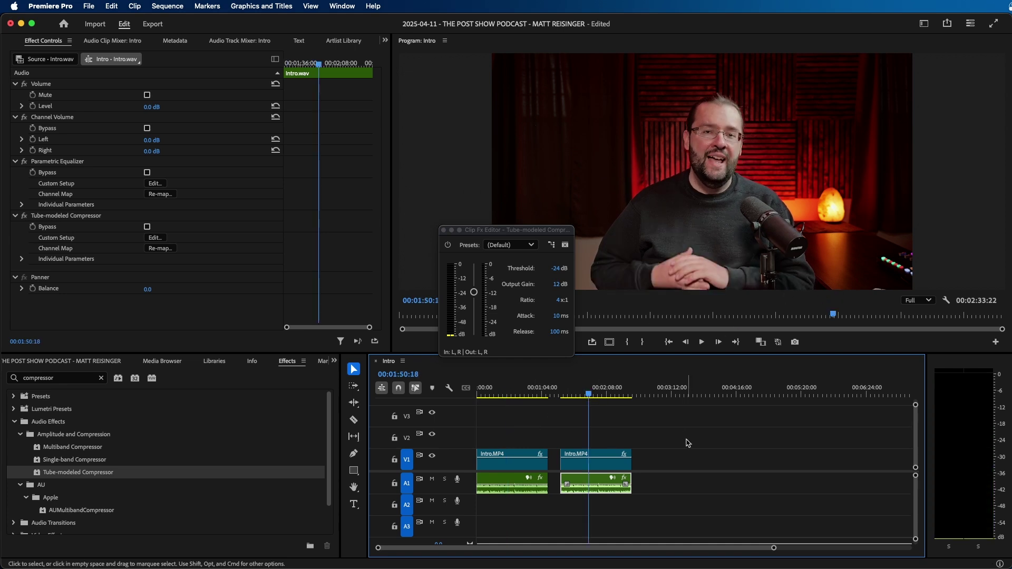
key("space")
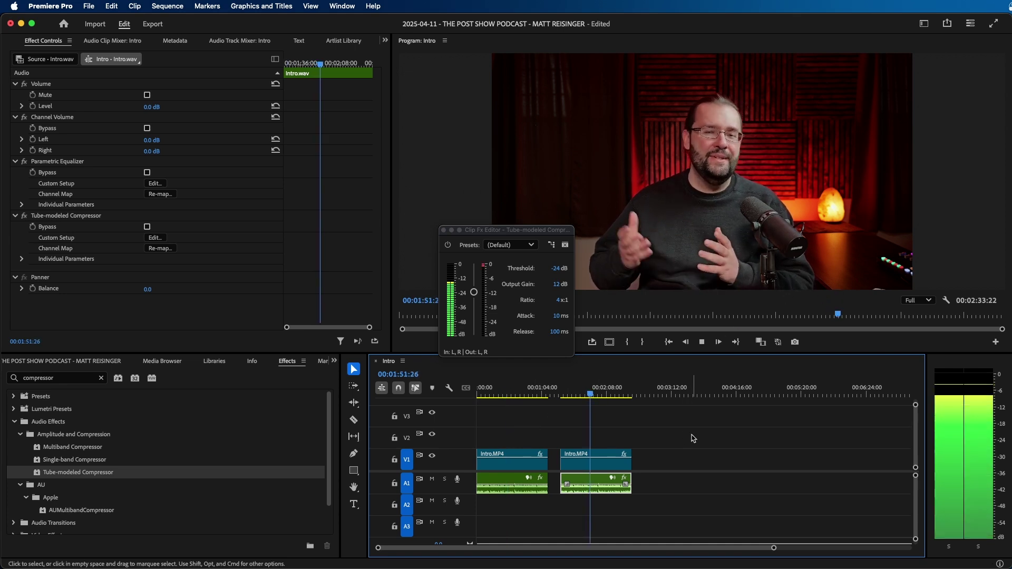